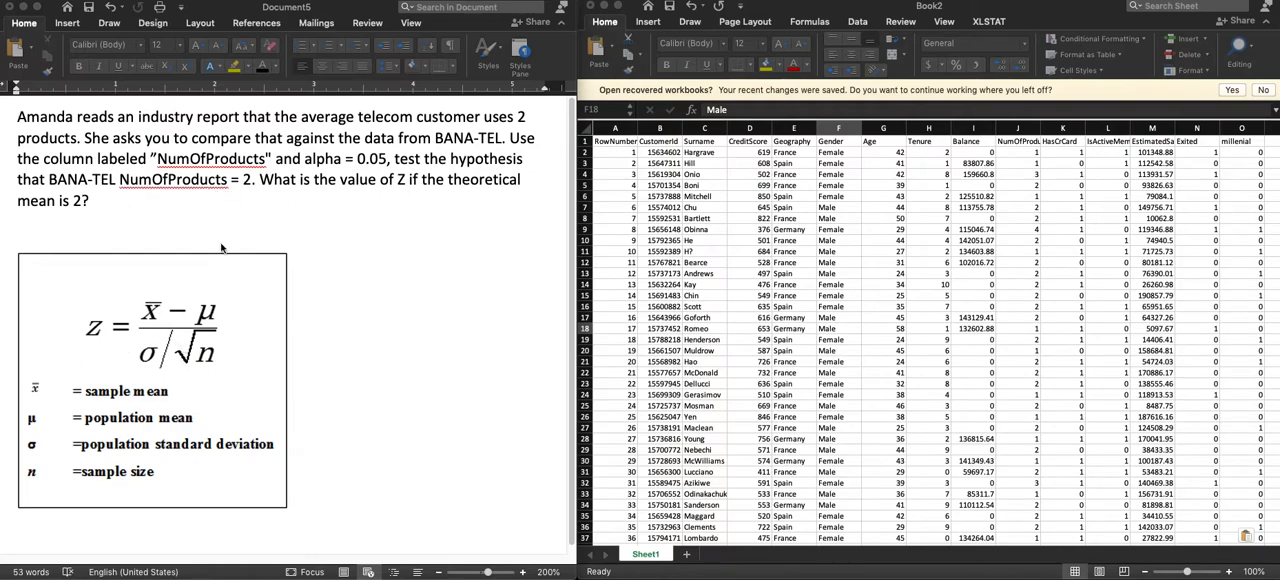
# Add the line "mu = 2" below the z formula box in the Word document, using the theoretical mean from the question.
pyautogui.click(147, 538)
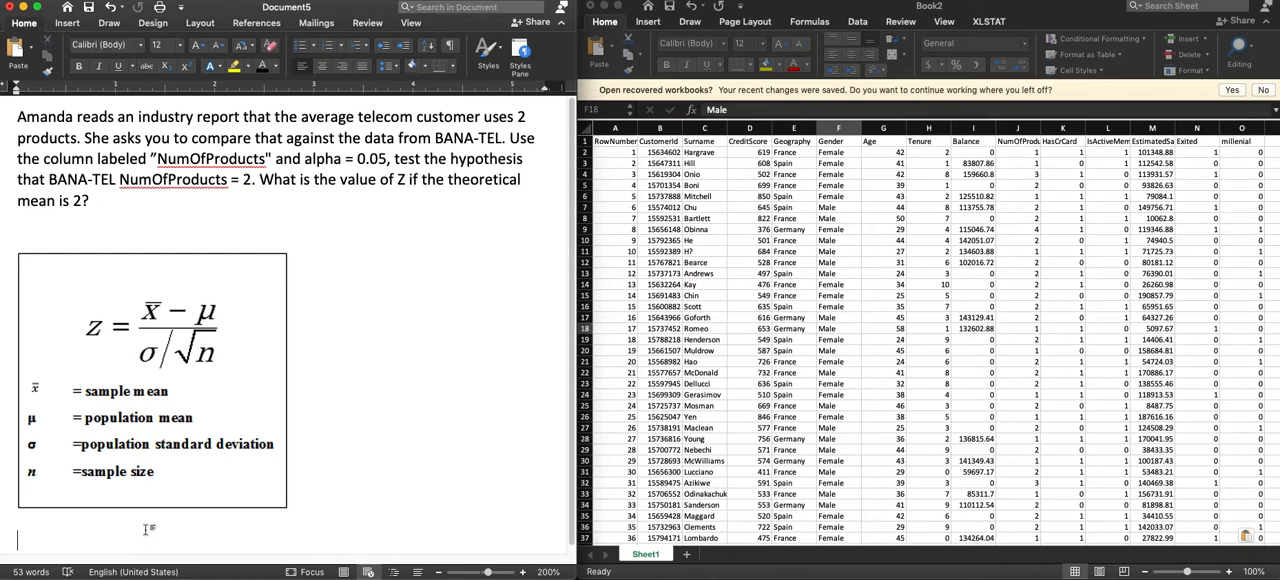
pyautogui.write('mu = 2')
pyautogui.press('Return')
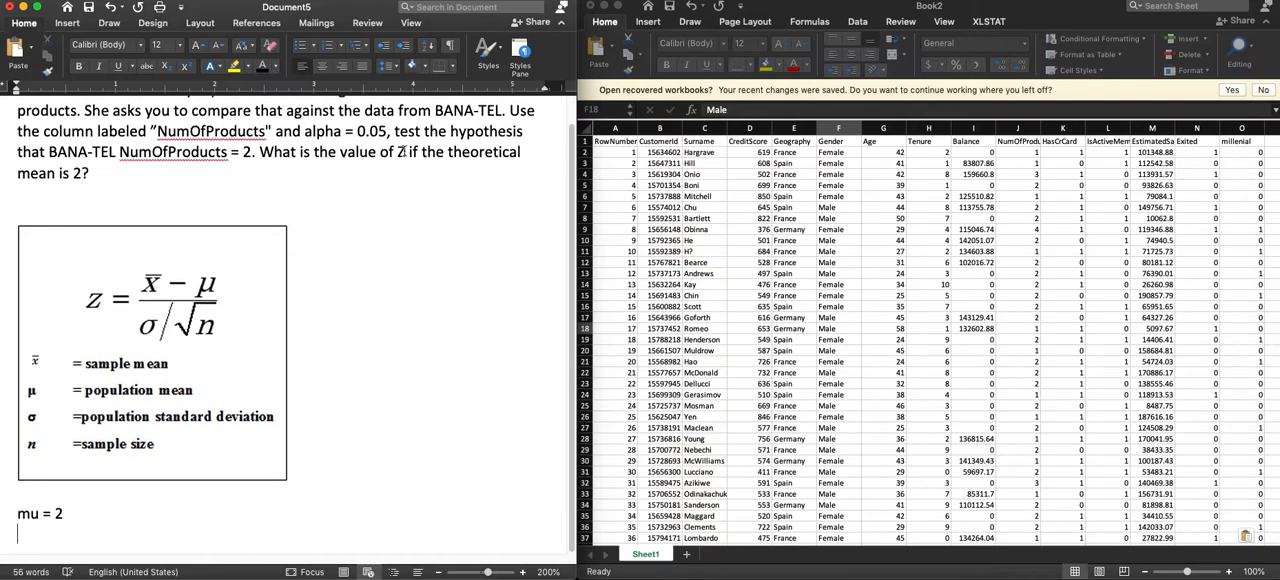
pyautogui.moveTo(90, 173); pyautogui.dragTo(451, 153)
pyautogui.click(56, 514)
# In the Excel workbook, start an XLSTAT one-sample t-test and z-test with the whole NumOfProducts column (J) as its data.
pyautogui.click(657, 321)
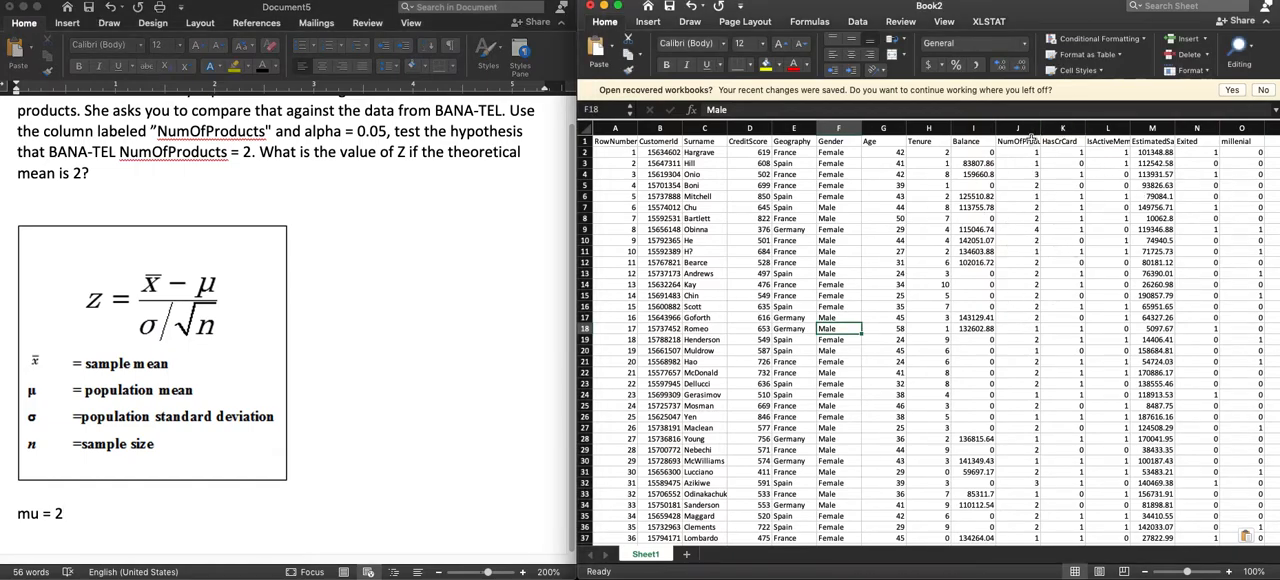
pyautogui.click(1030, 140)
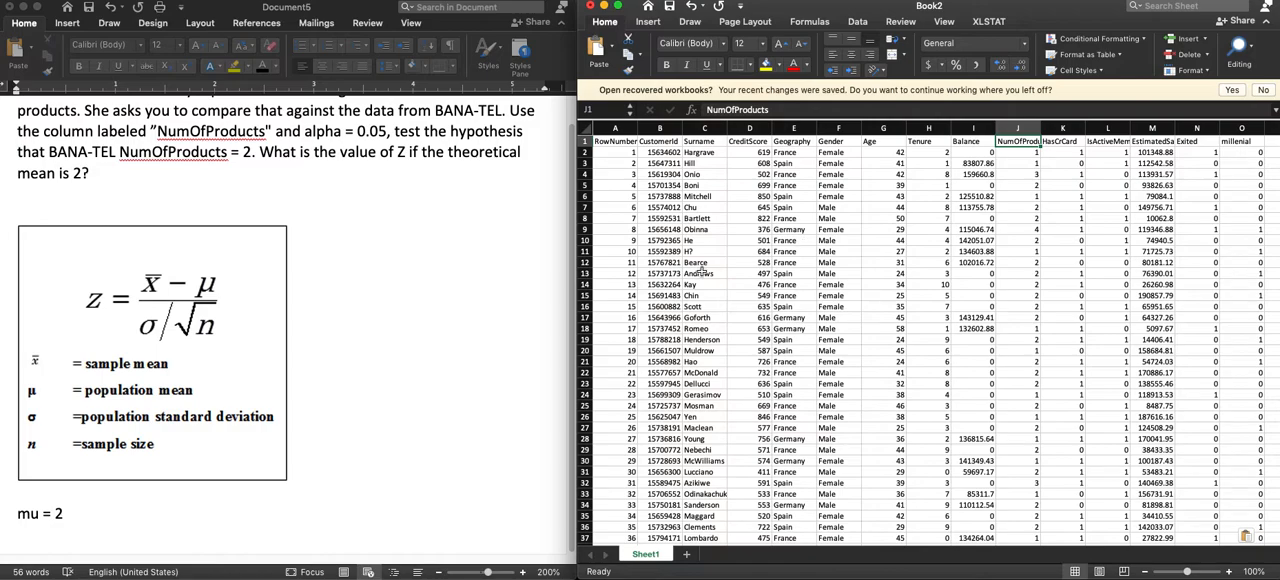
pyautogui.click(990, 22)
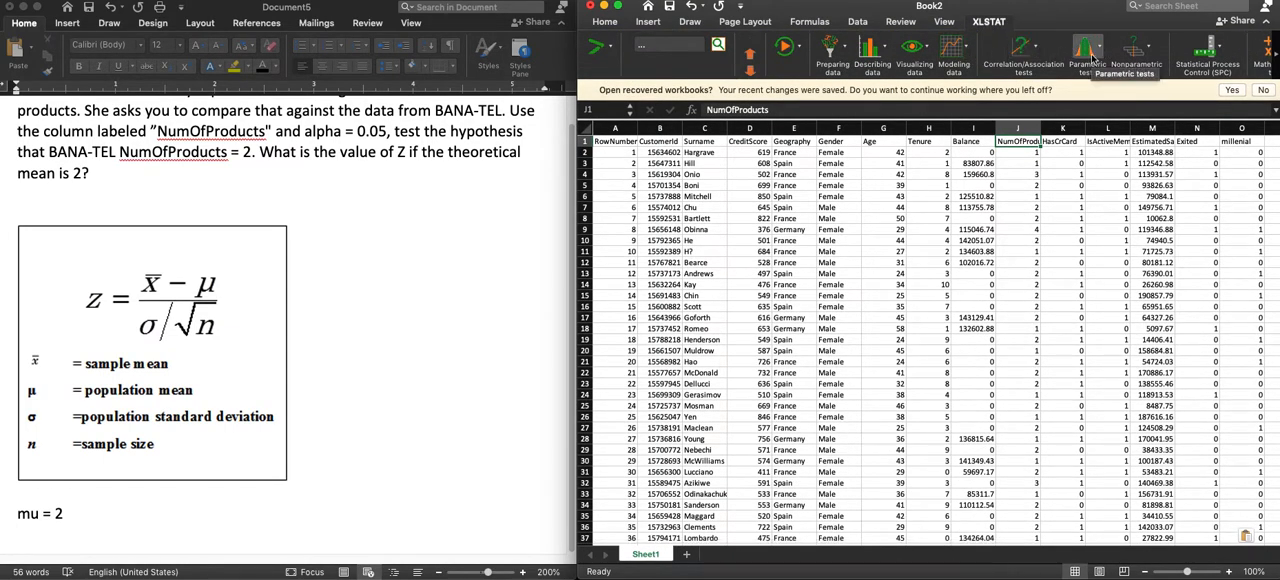
pyautogui.click(1094, 60)
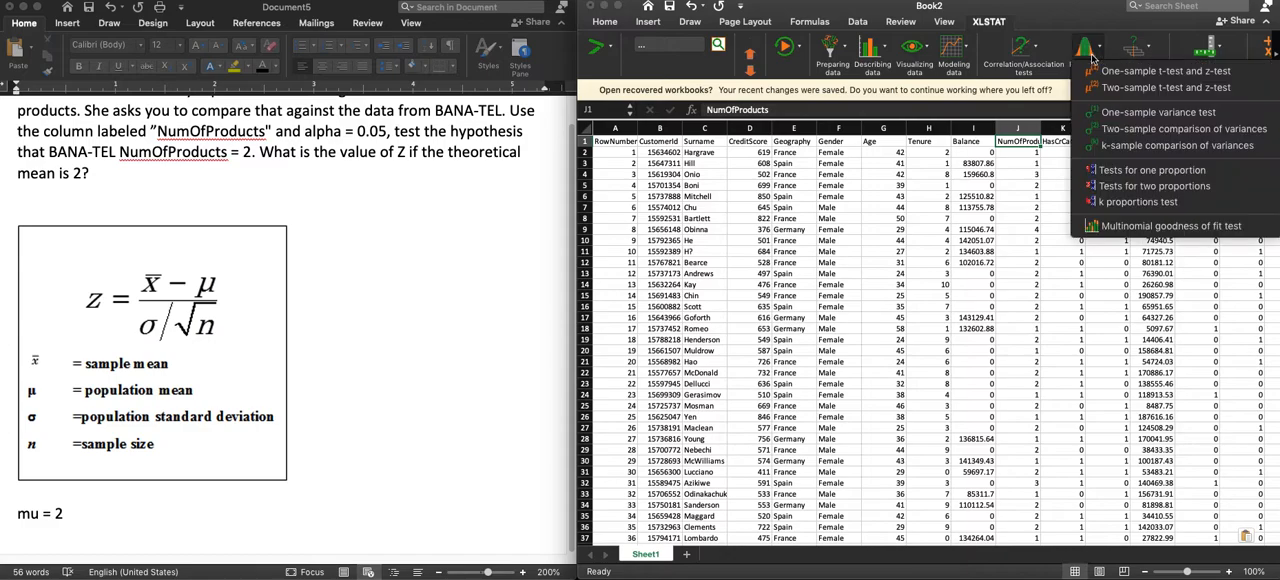
pyautogui.click(1147, 76)
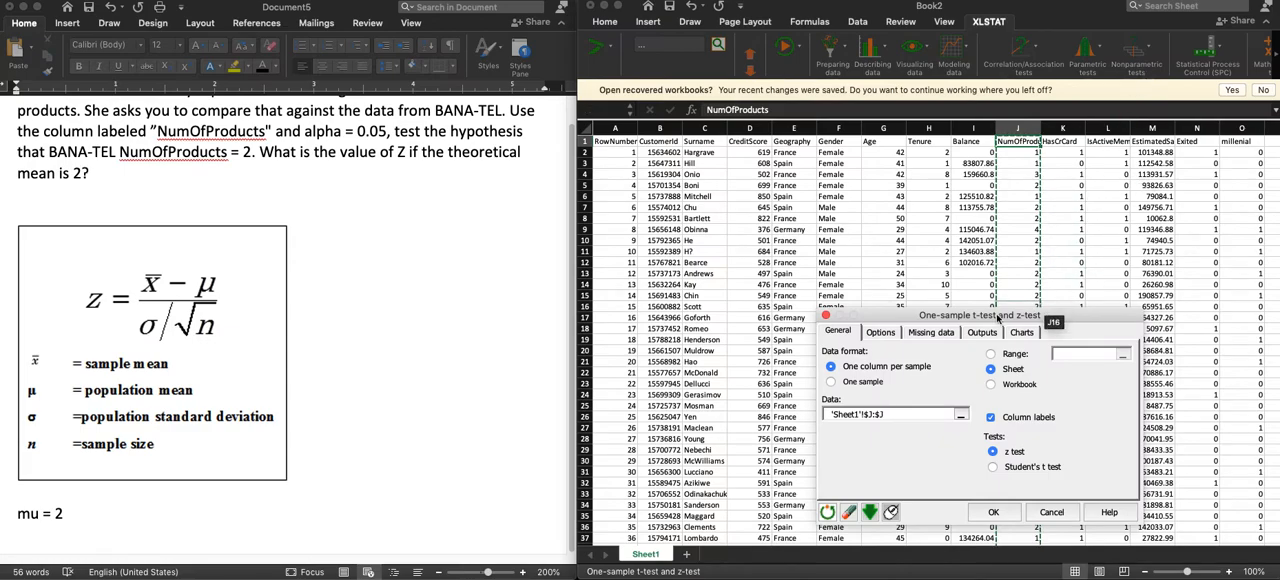
pyautogui.click(910, 414)
pyautogui.press('BackSpace')
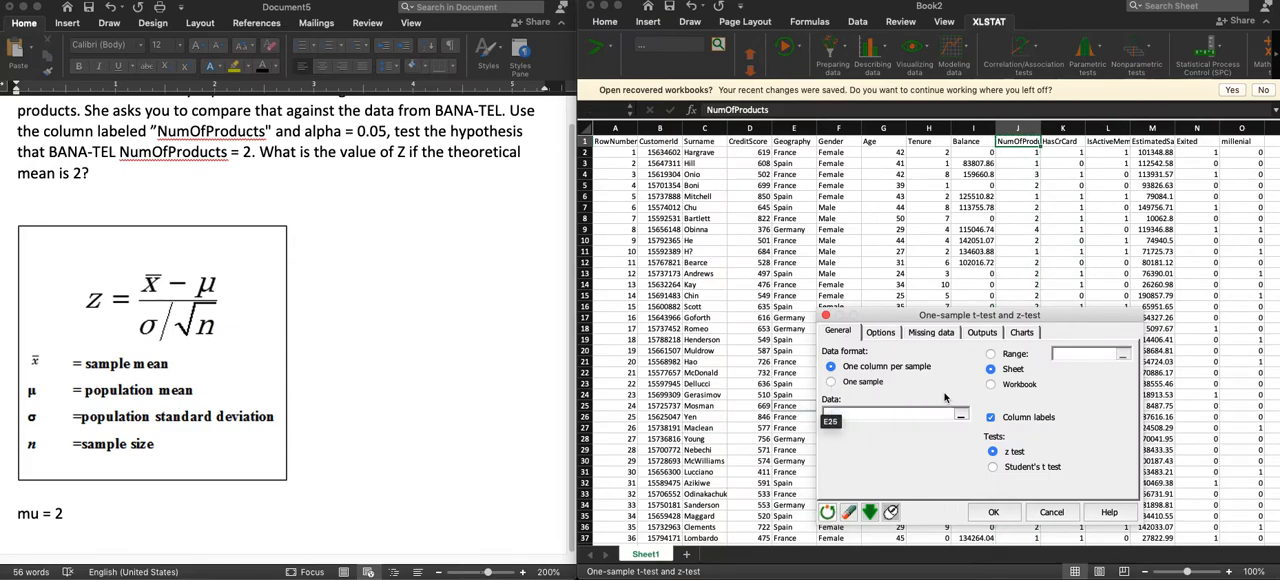
pyautogui.click(1015, 127)
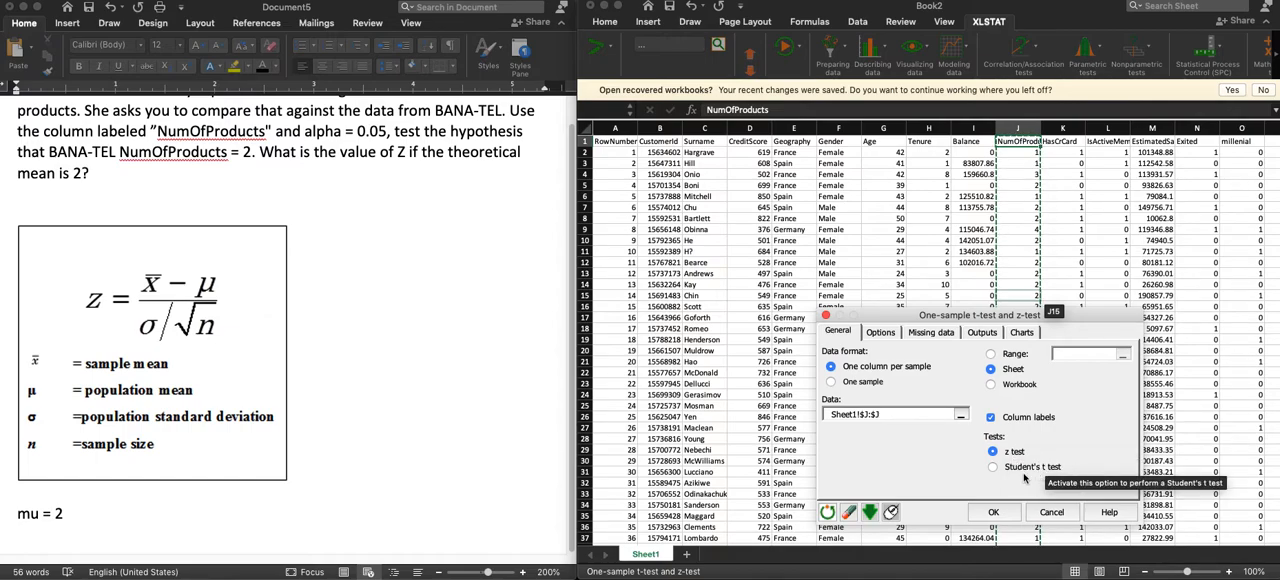
# Run the z-test with alternative hypothesis Mean 1 ≠ Theoretical mean, a theoretical mean of 2 and a 5% significance level.
pyautogui.click(880, 333)
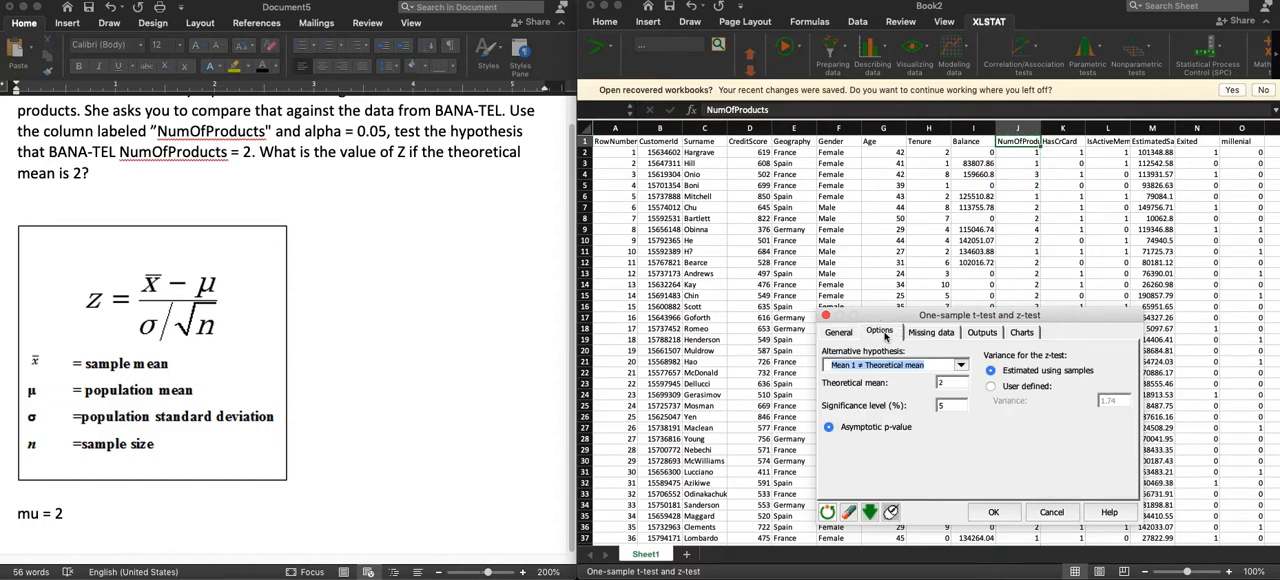
pyautogui.click(962, 366)
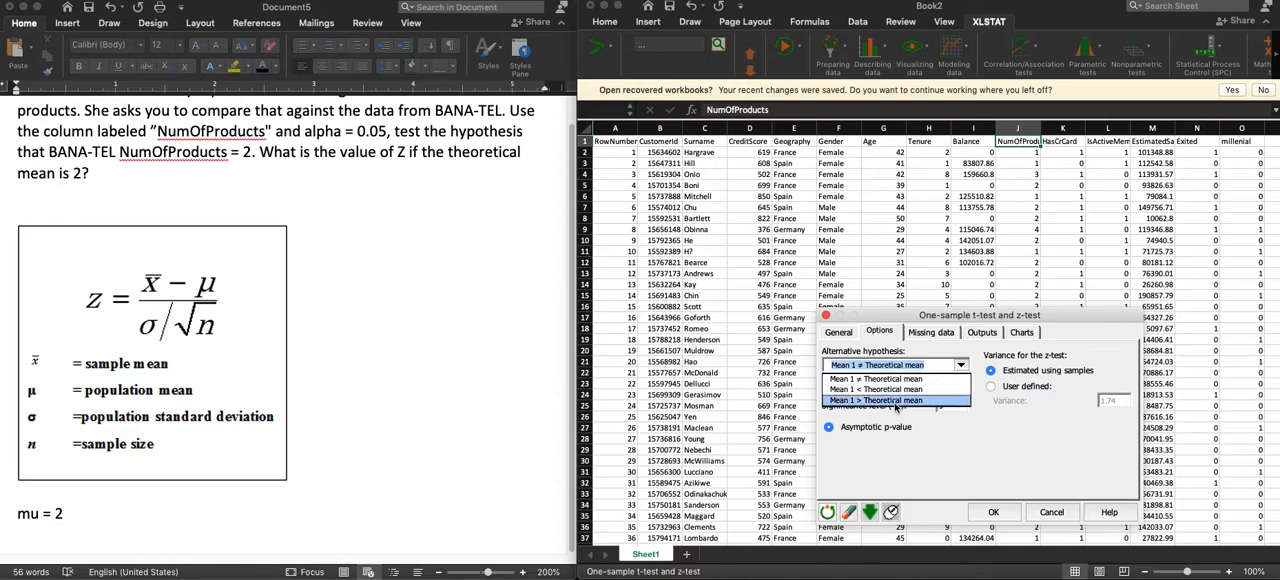
pyautogui.click(942, 379)
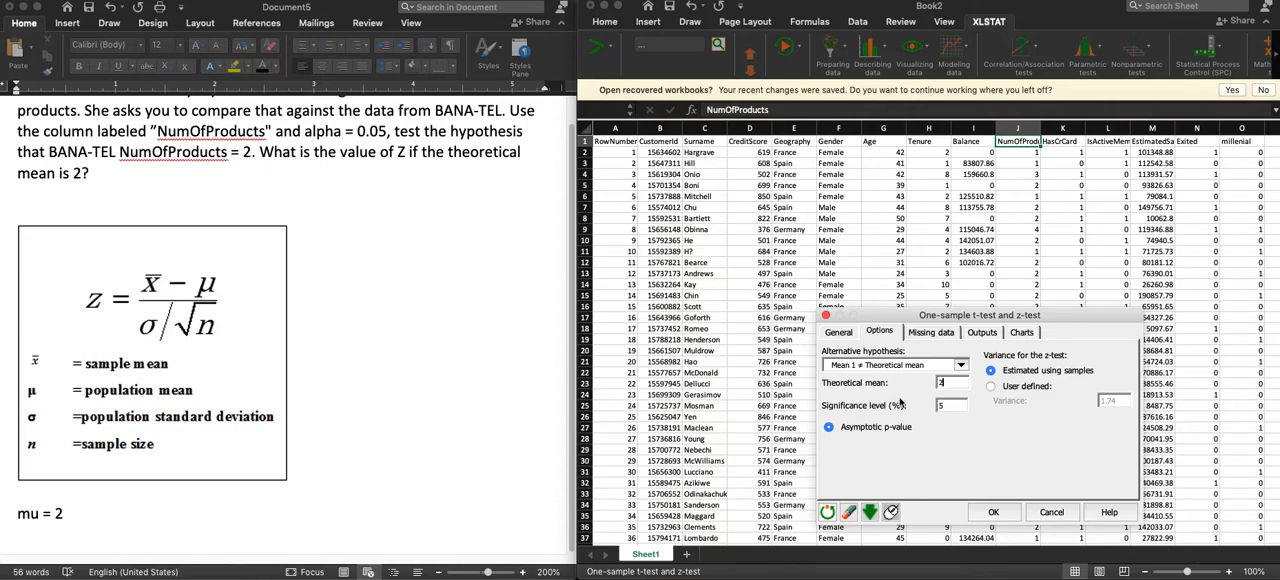
pyautogui.click(942, 383)
pyautogui.click(948, 402)
pyautogui.doubleClick(948, 404)
pyautogui.click(1001, 514)
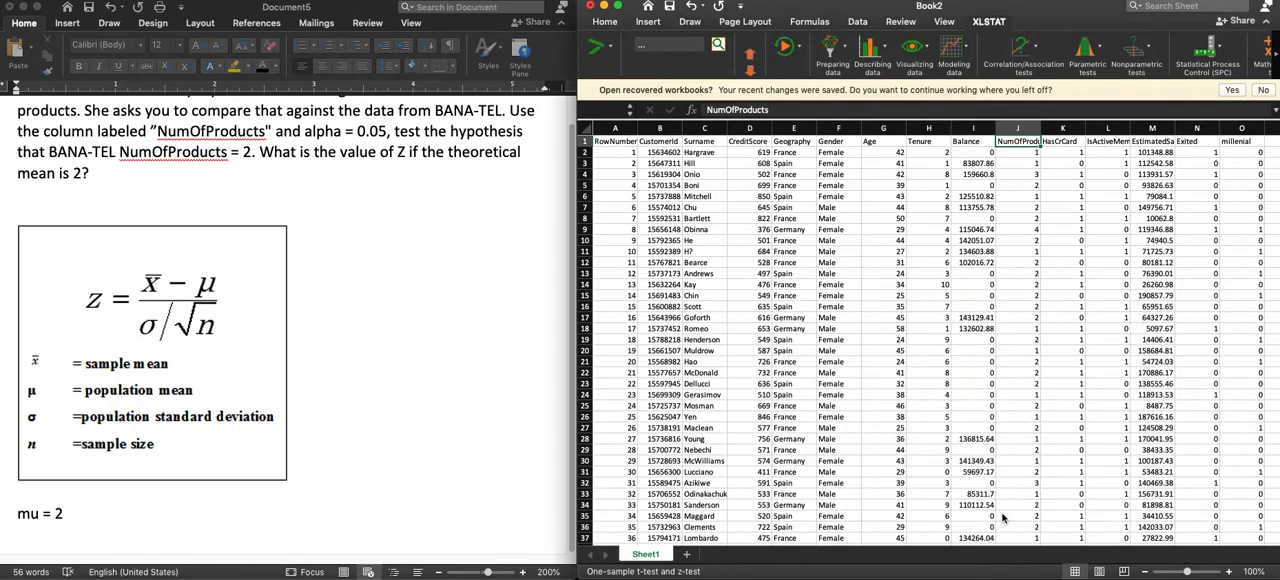
pyautogui.click(966, 487)
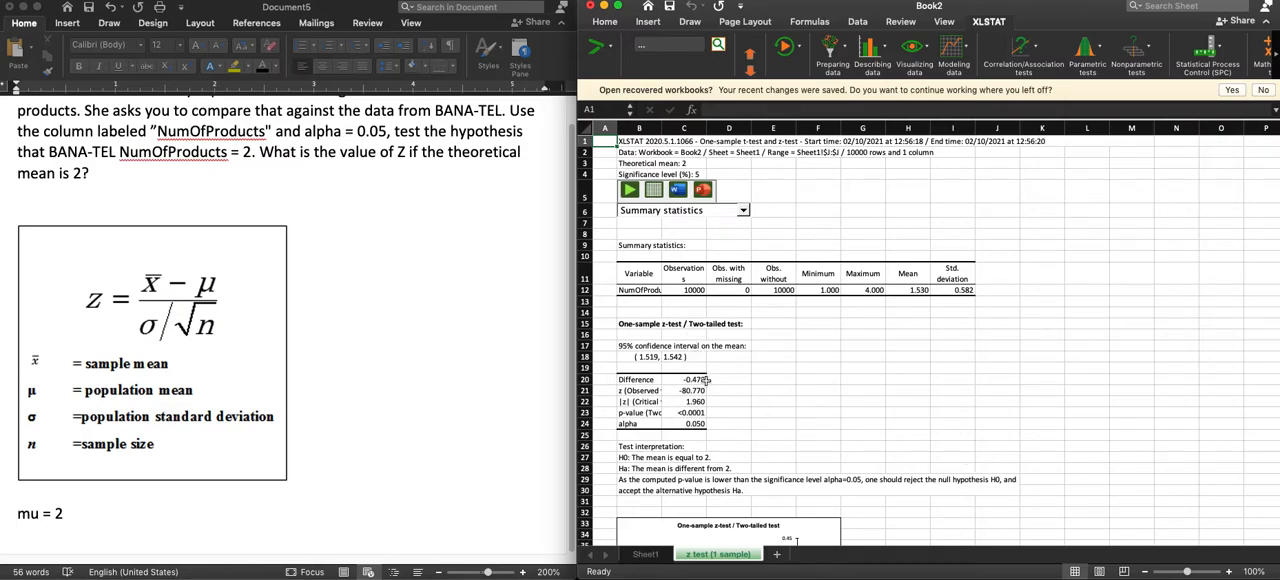
# In the Word document, add "x_bar = 1.53" on the line below mu, taking the mean from the summary statistics.
pyautogui.click(920, 290)
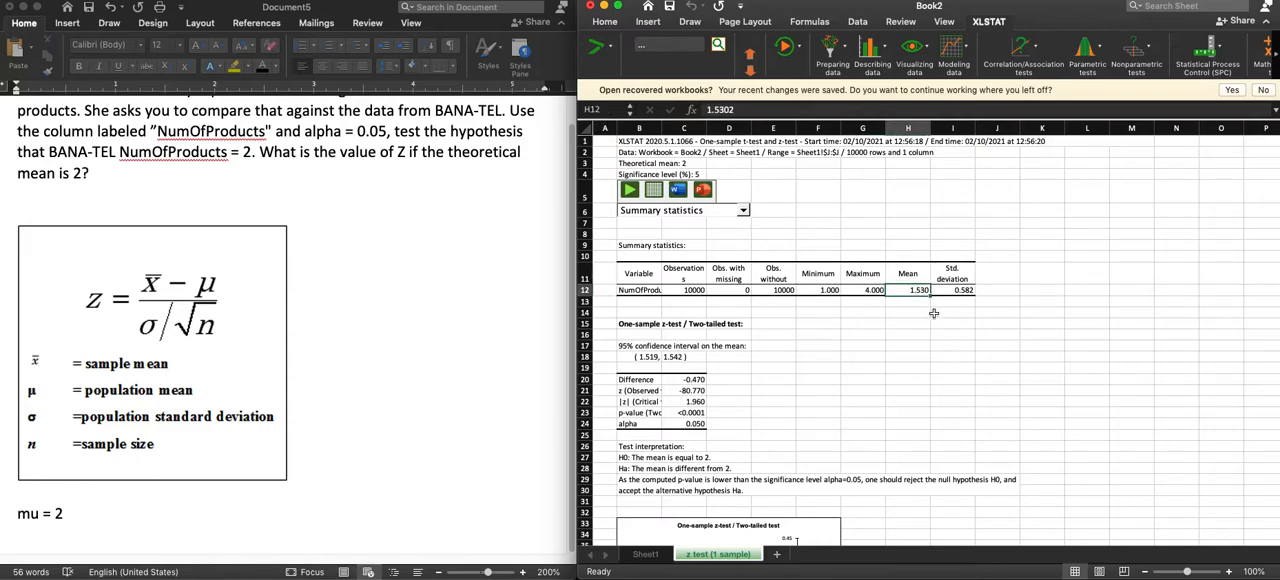
pyautogui.click(962, 290)
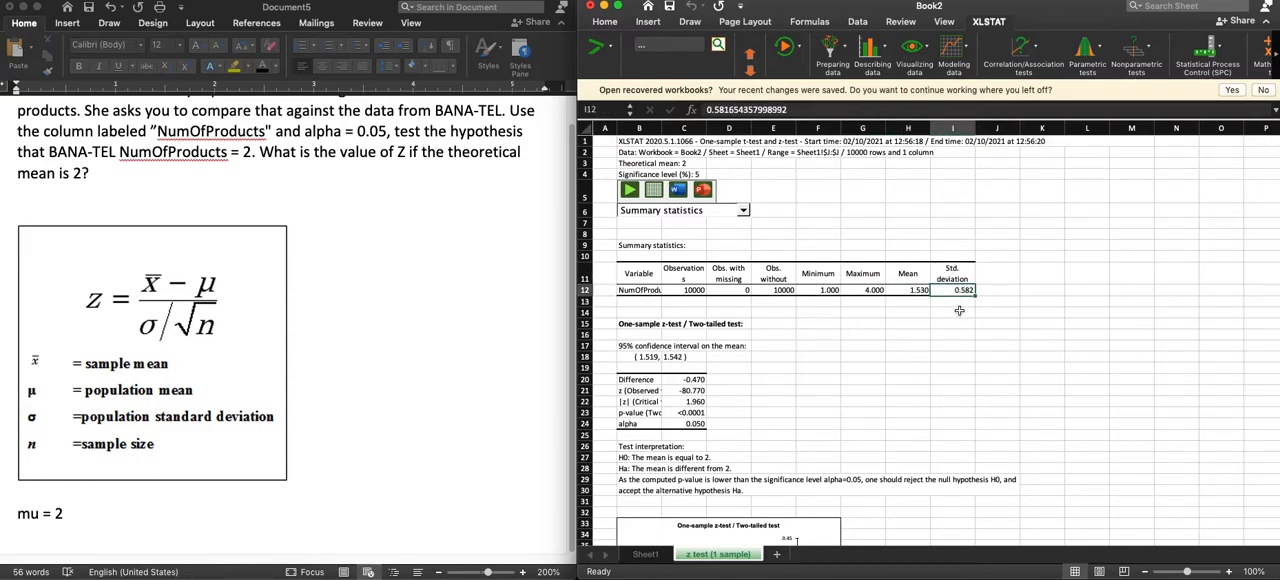
pyautogui.click(75, 522)
pyautogui.press('Return')
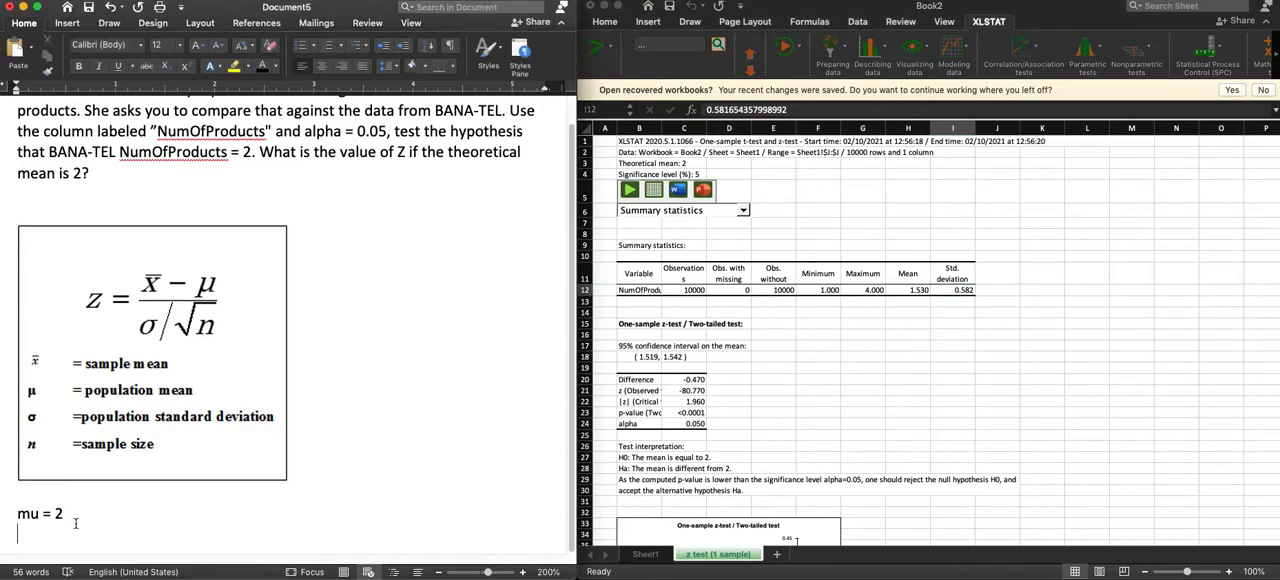
pyautogui.write('x_')
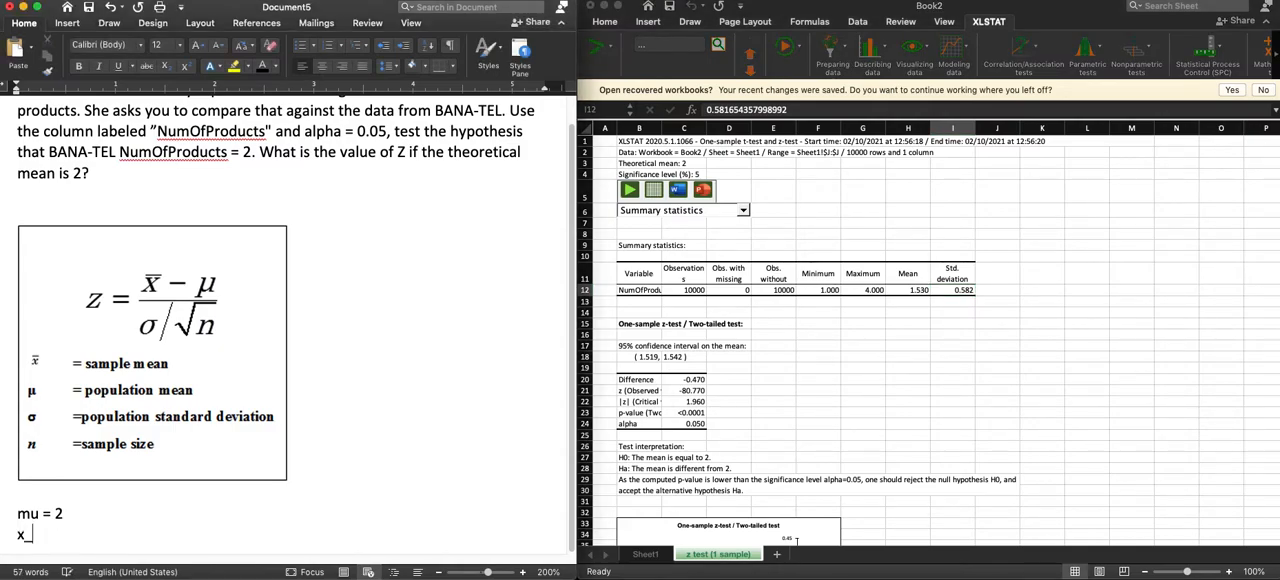
pyautogui.write('bar = ')
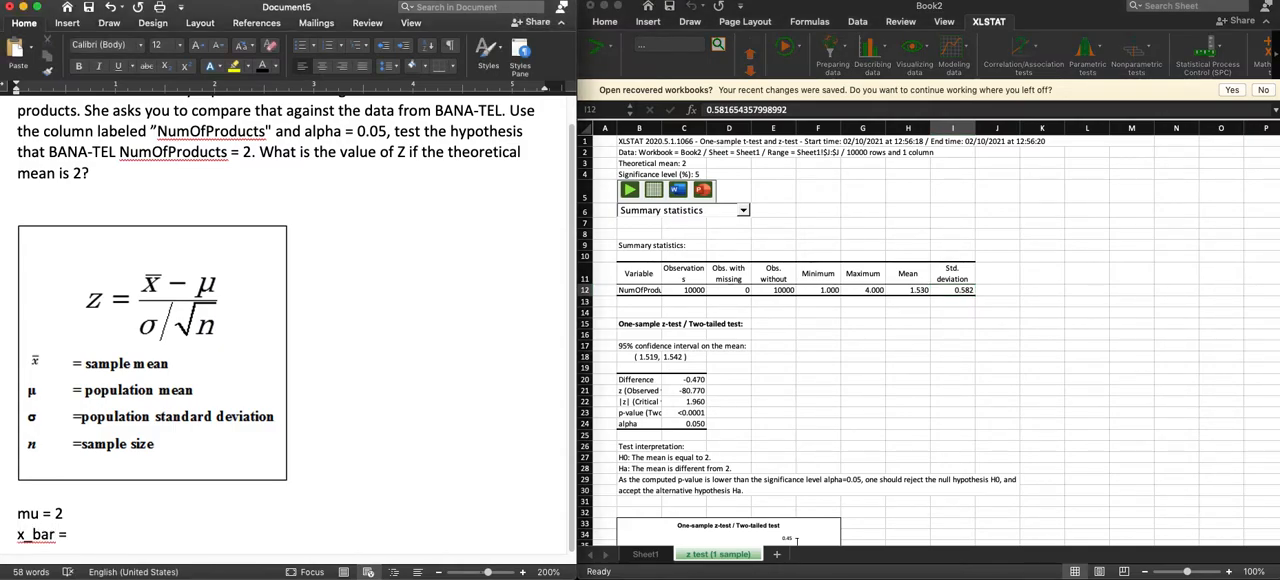
pyautogui.write('1.53')
pyautogui.press('Return')
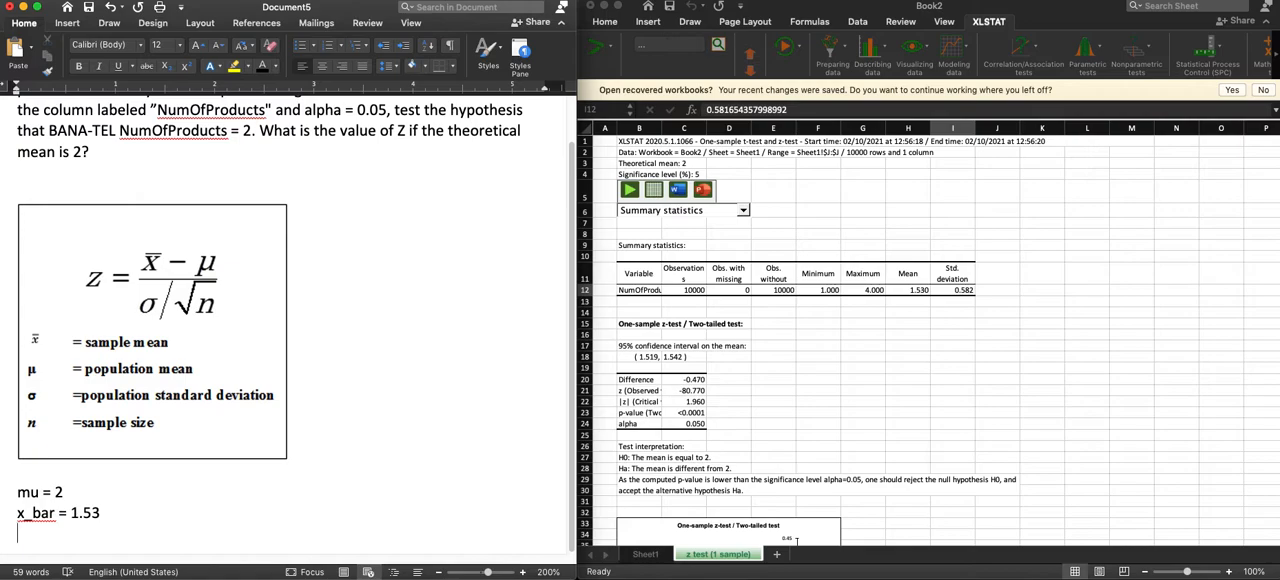
# Add "sigma = .582" below the x_bar line, using the standard deviation from the summary statistics.
pyautogui.write('sigma = .')
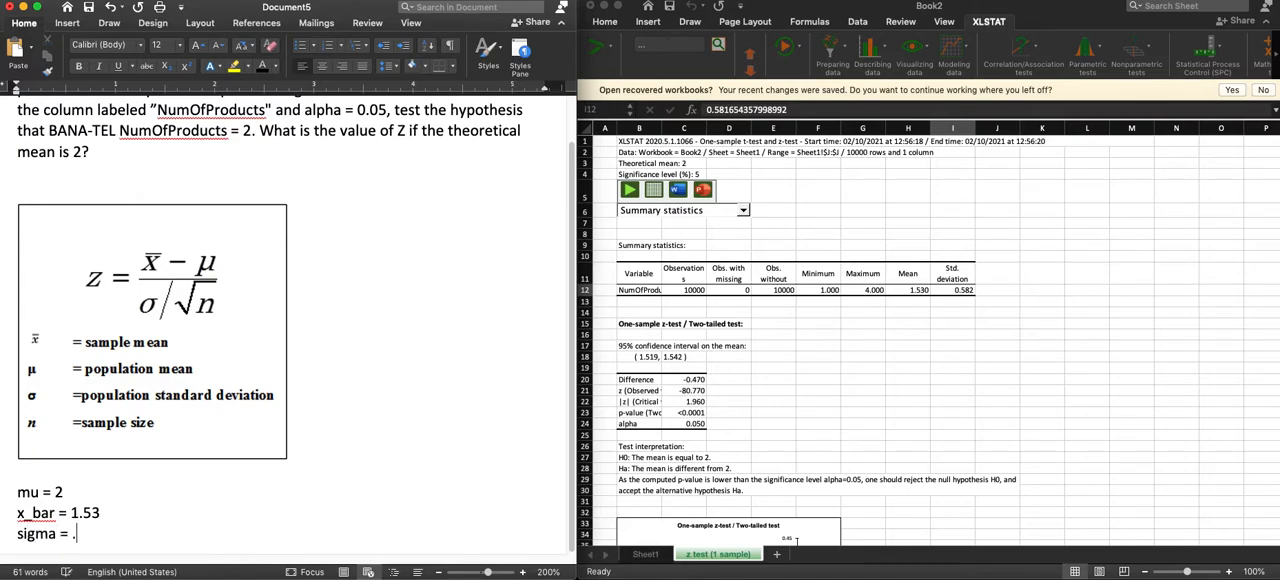
pyautogui.write('582')
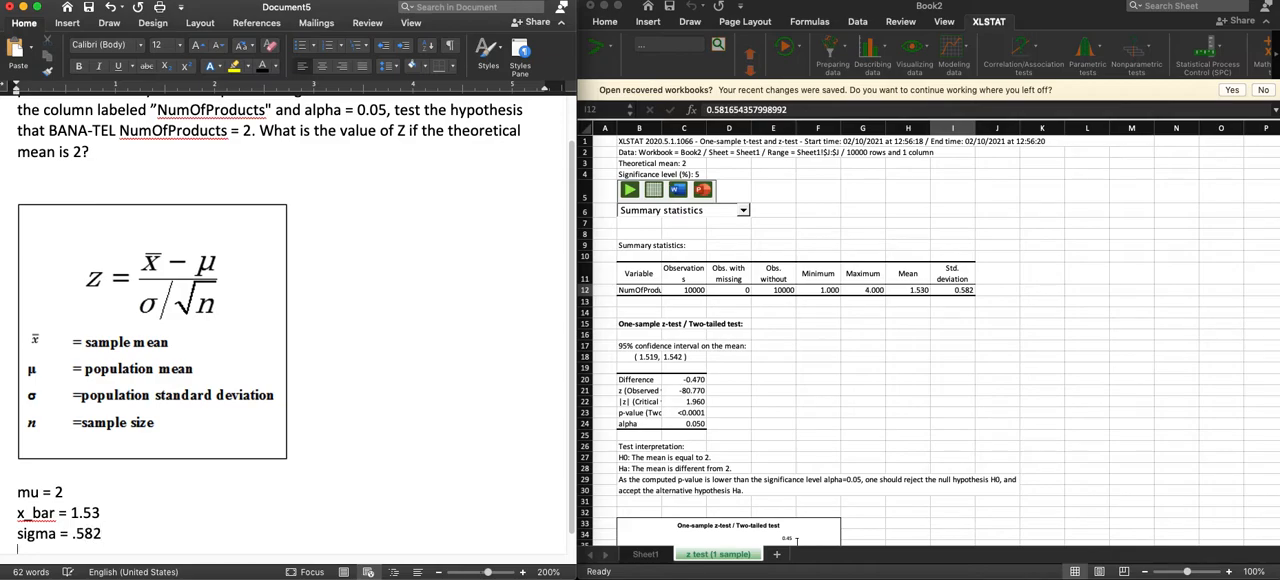
pyautogui.press('Return')
# Add "n = 10000" below the sigma line, using the number of observations from the z-test summary statistics.
pyautogui.write('n =')
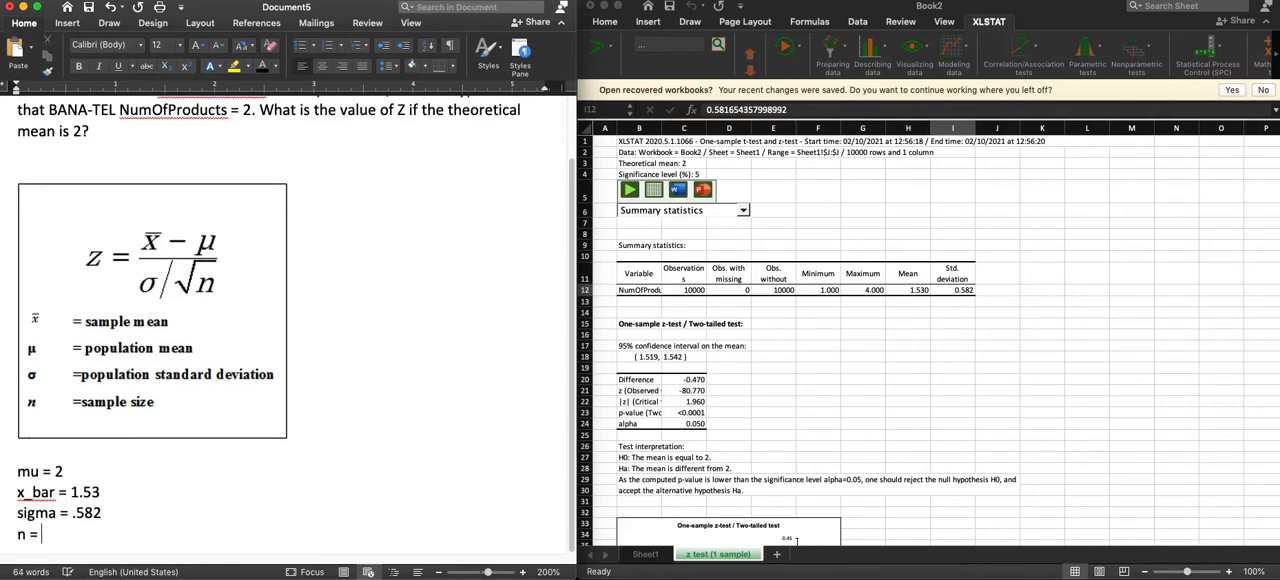
pyautogui.click(772, 290)
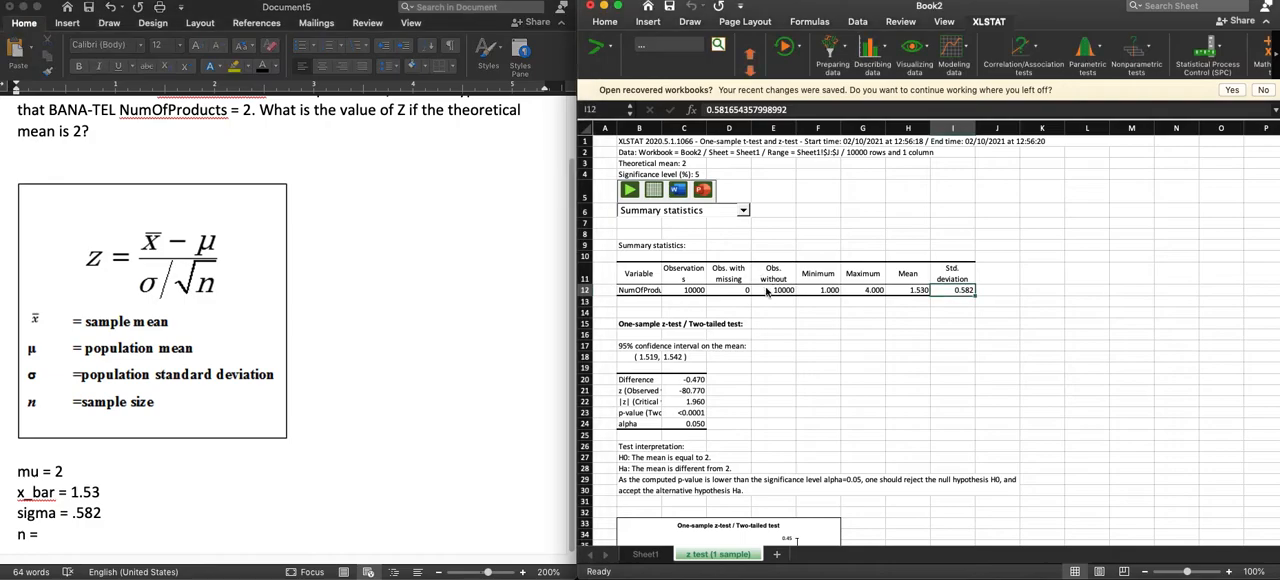
pyautogui.click(122, 522)
pyautogui.write('10000')
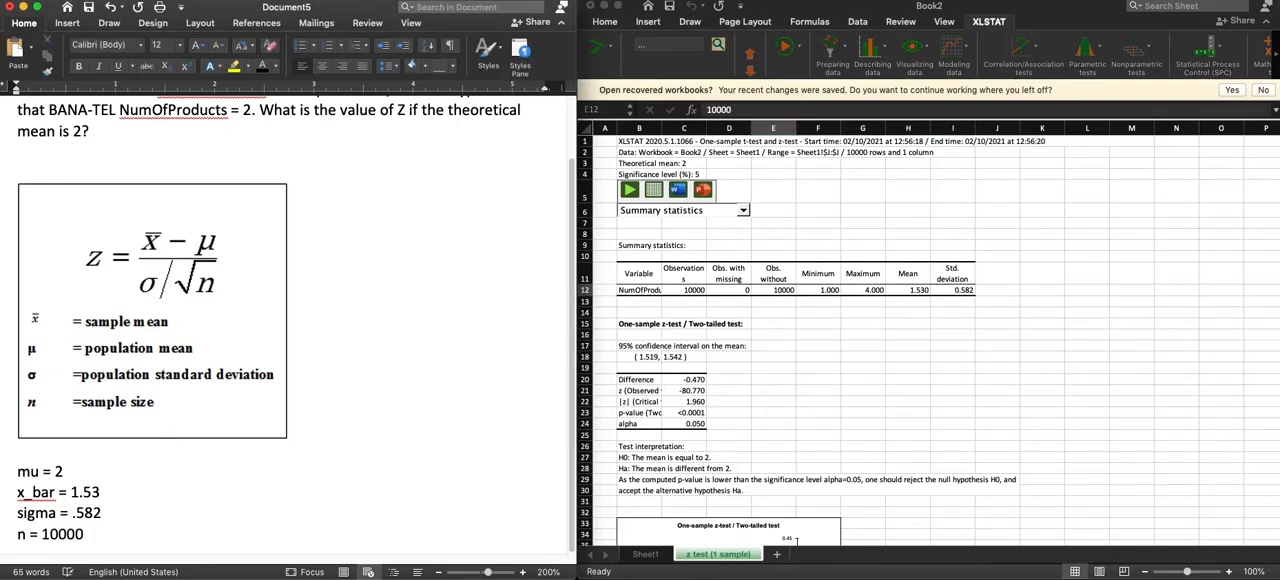
# Widen column B of the z-test results sheet in Excel to fit the full row labels, and select the difference value.
pyautogui.click(745, 425)
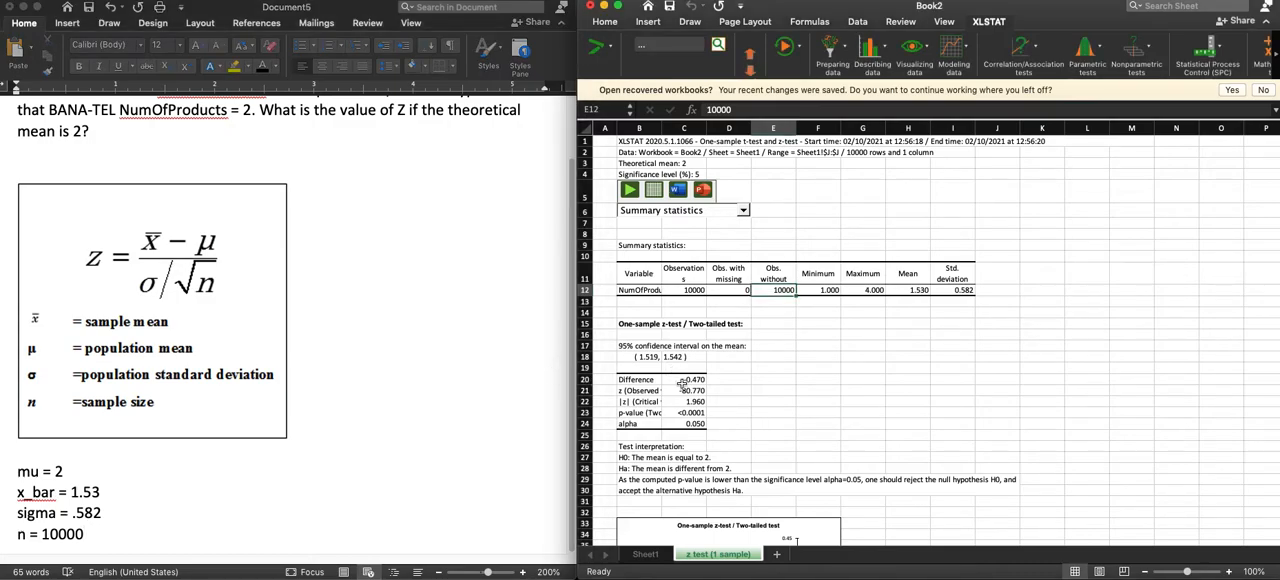
pyautogui.moveTo(661, 128); pyautogui.dragTo(689, 128)
pyautogui.click(714, 380)
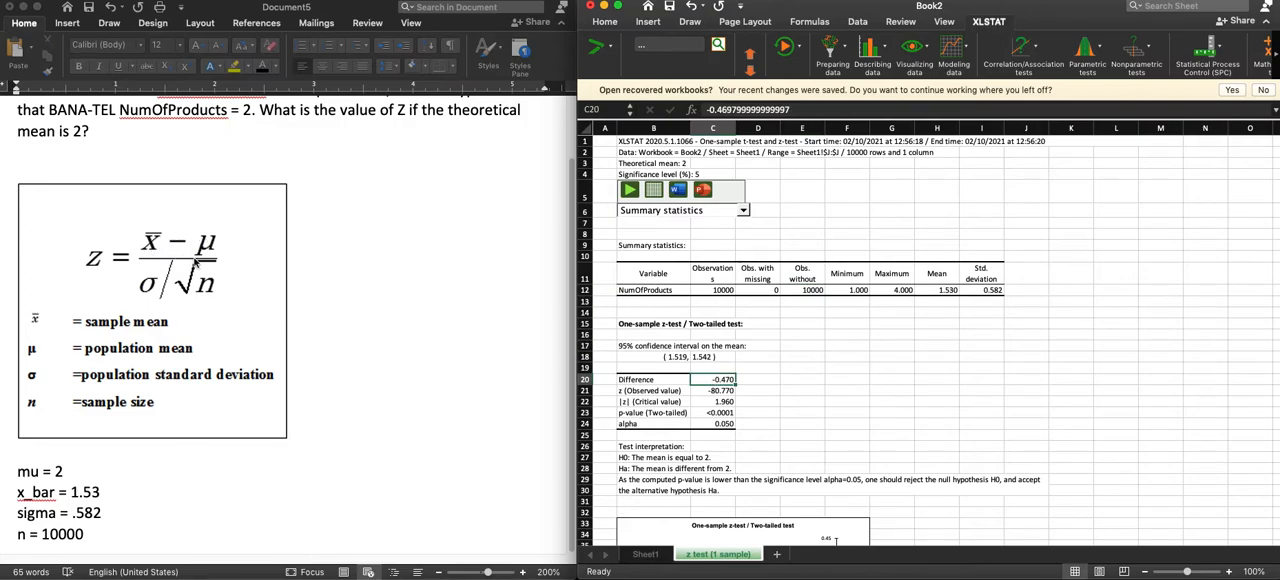
# Copy the observed z value from the test results into the Word document as "z = -80.770" directly below the question.
pyautogui.click(722, 391)
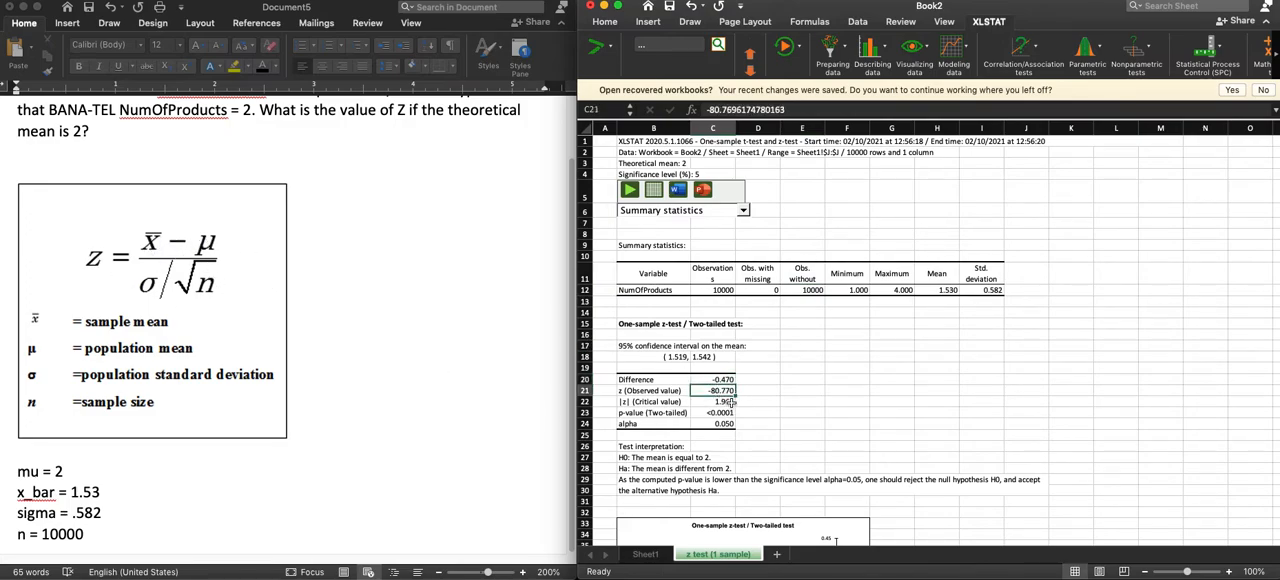
pyautogui.press('super+c')
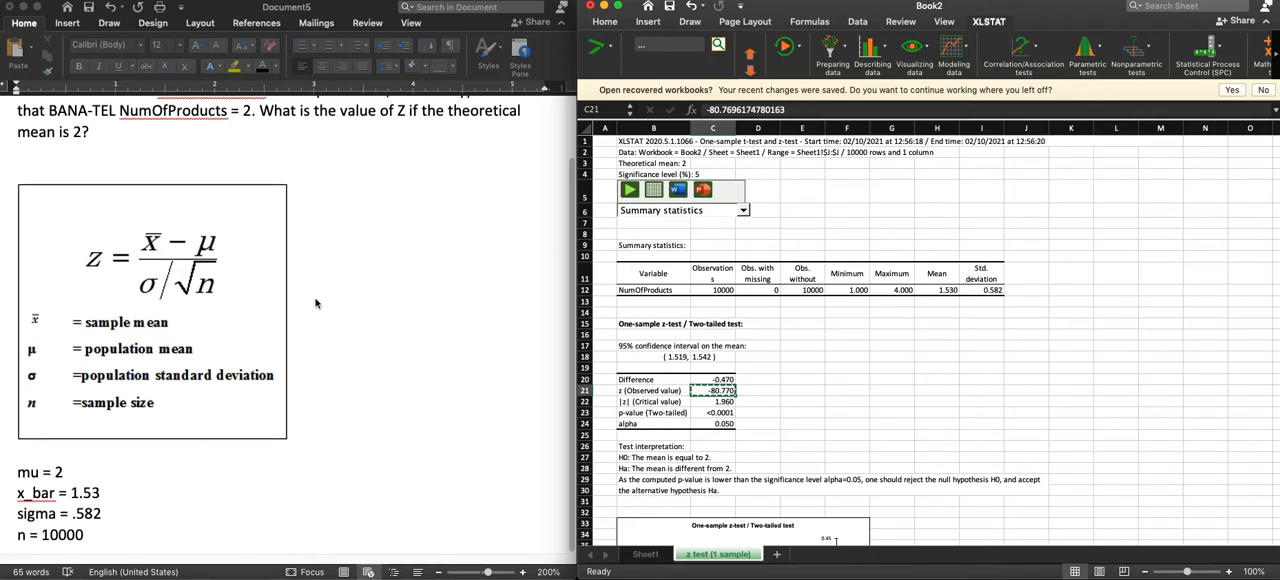
pyautogui.scroll(1, 125, 176)
pyautogui.click(125, 176)
pyautogui.write('z =')
pyautogui.press('super+v')
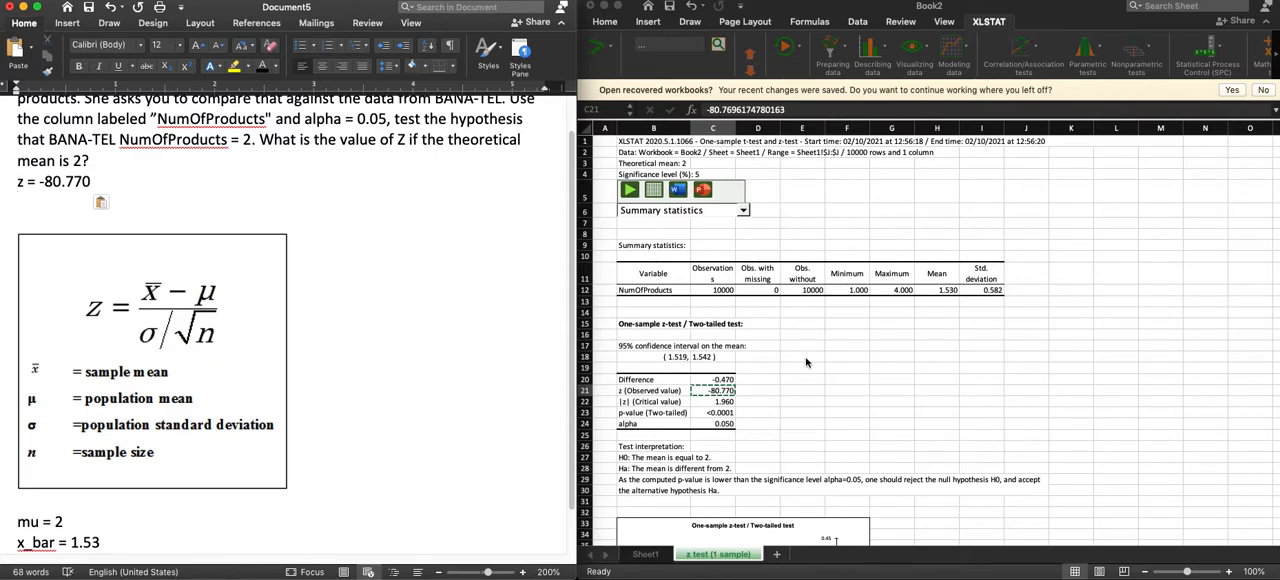
pyautogui.click(800, 358)
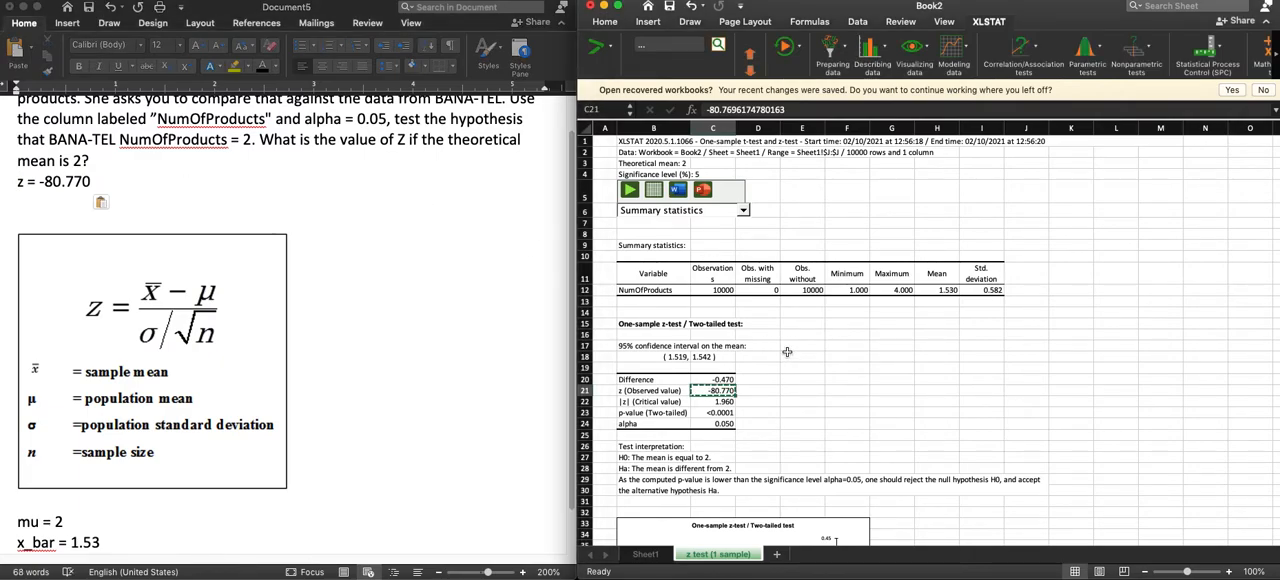